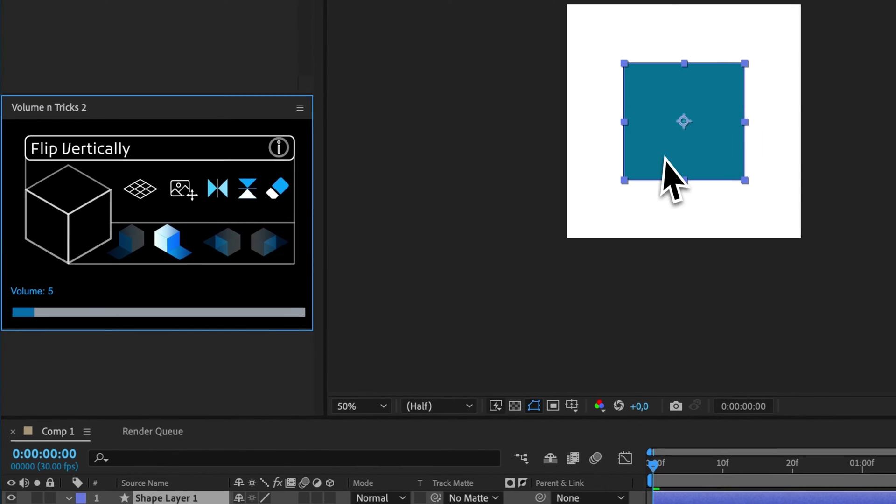
Project the square onto the left isometric face and extrude it into a thick block.
left_click(64, 282)
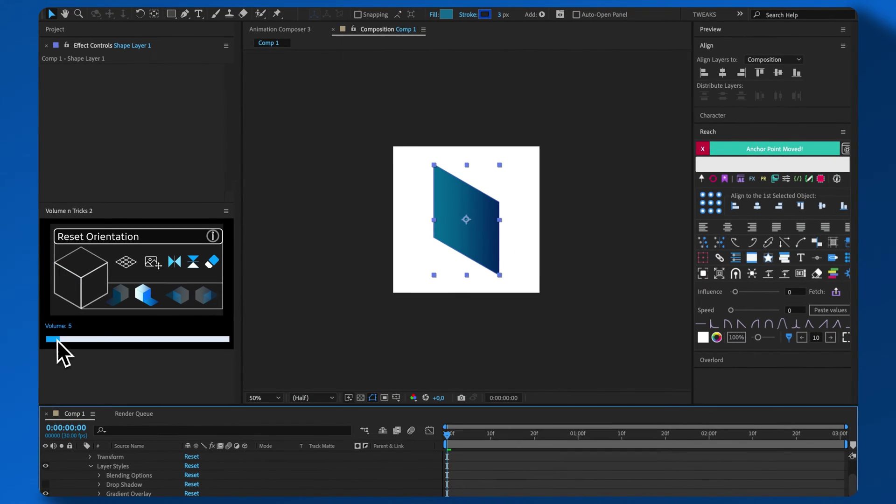
left_click_drag(57, 340, 93, 340)
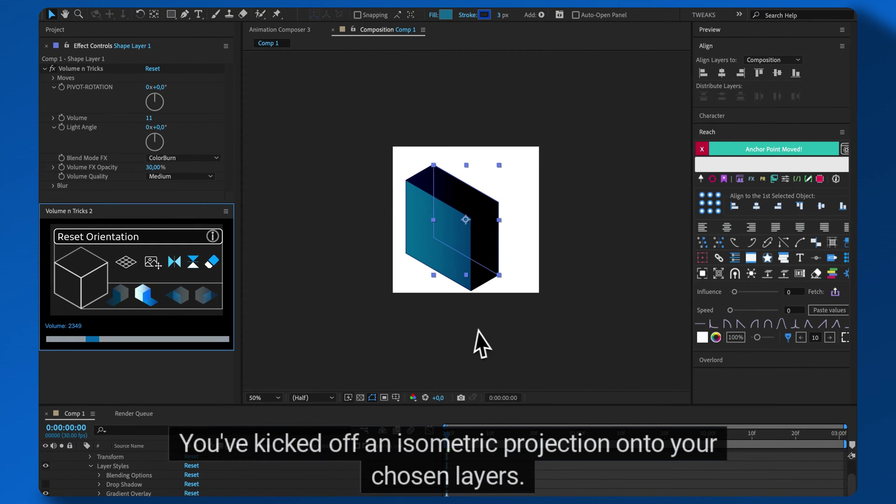
left_click(464, 223)
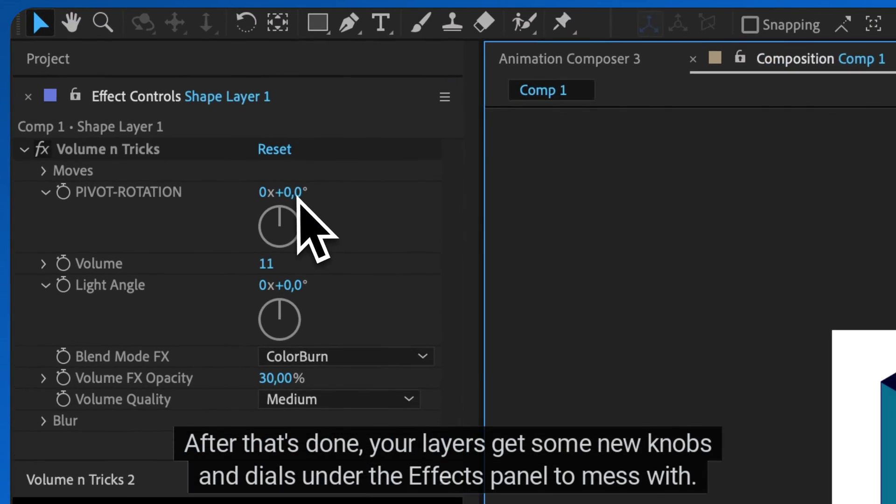
Rotate the block around its pivot, then thin and deepen its extrusion.
left_click_drag(155, 87, 167, 87)
left_click_drag(238, 112, 262, 113)
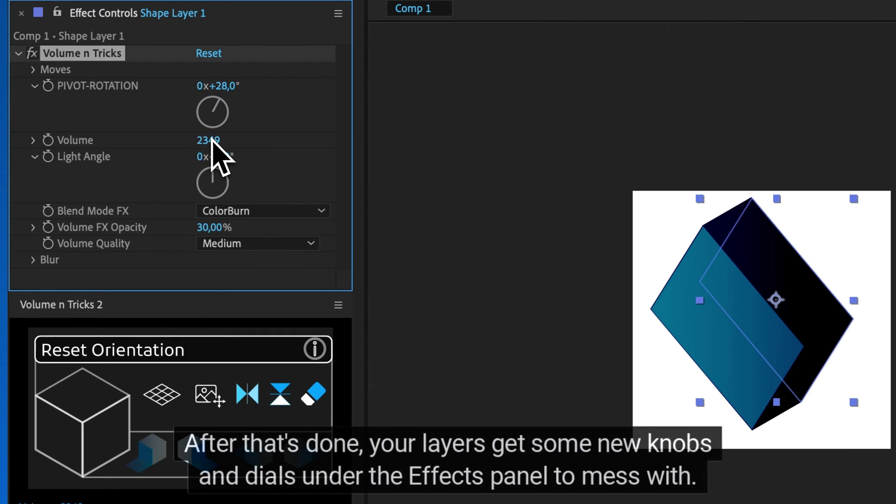
left_click_drag(213, 141, 205, 144)
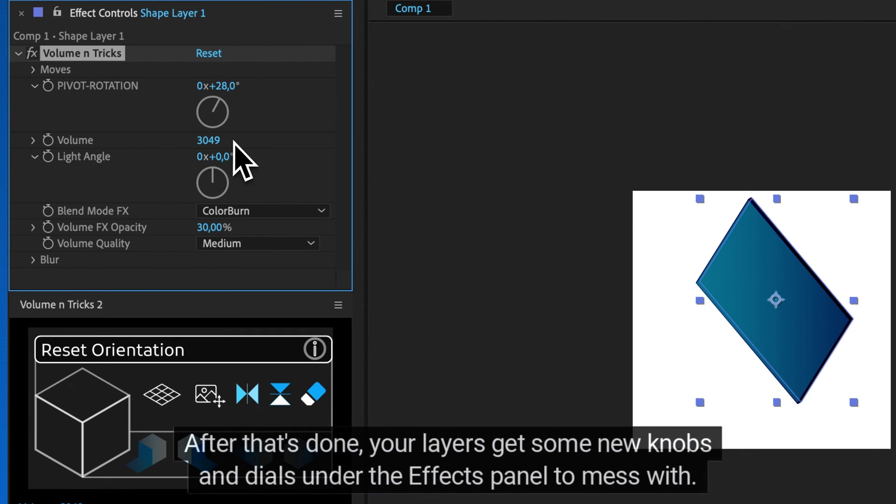
left_click_drag(259, 158, 240, 161)
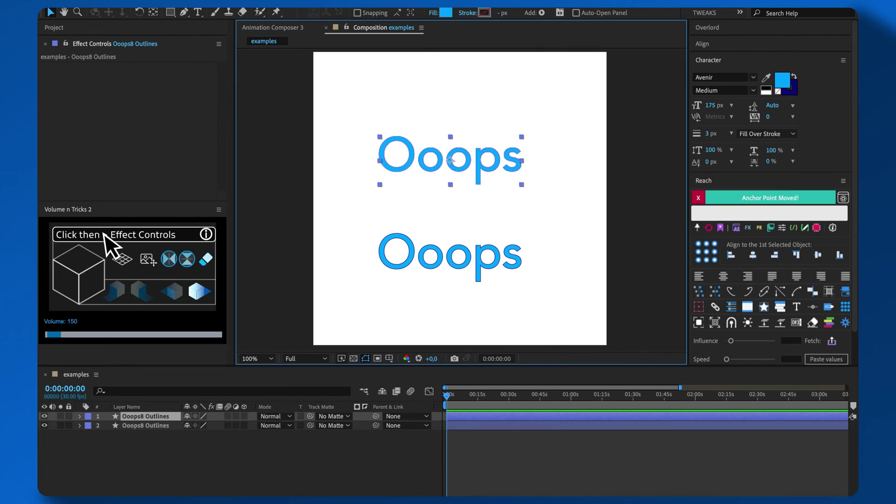
Make both Ooops words left-face isometric extrusions.
left_click(80, 262)
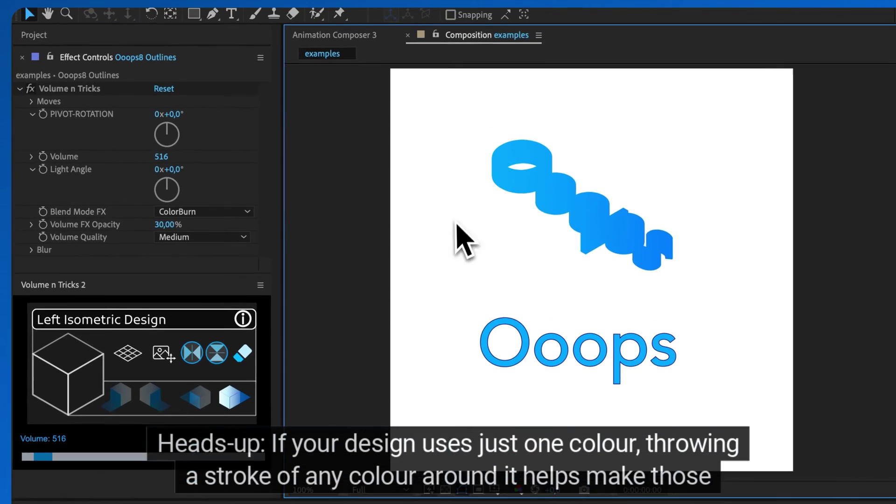
left_click(463, 252)
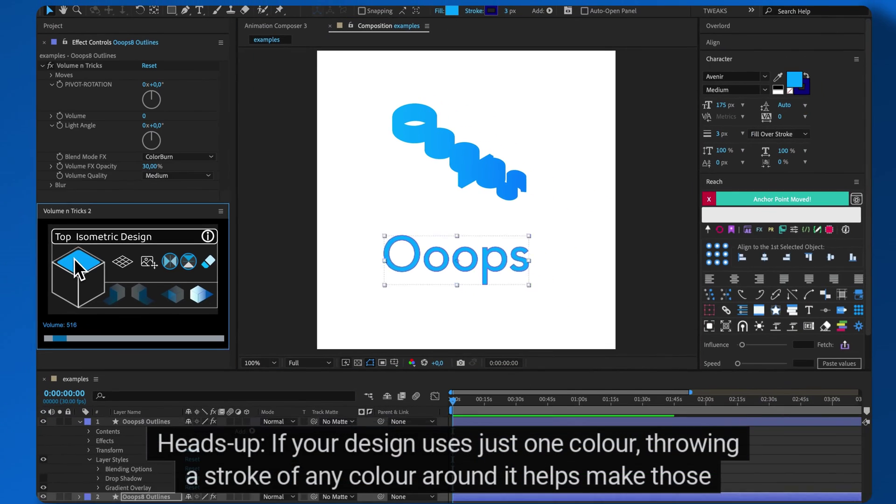
left_click(73, 258)
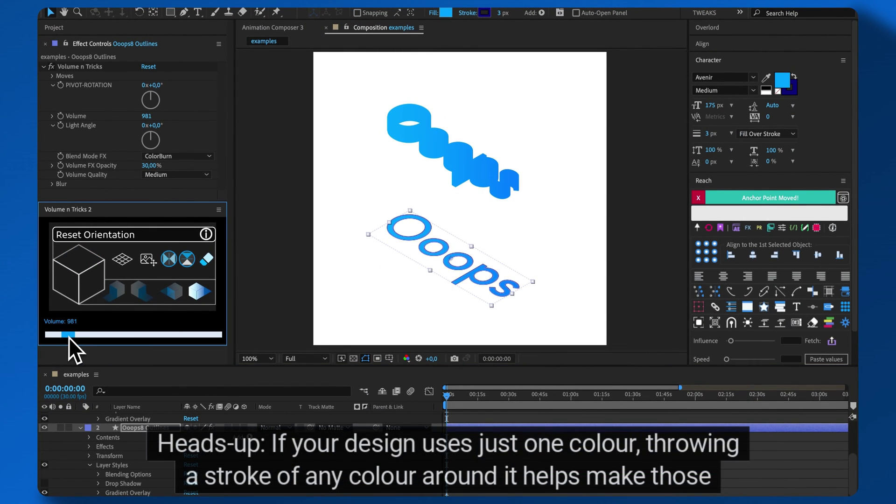
Give the top Ooops word a coloured stroke.
left_click(437, 151)
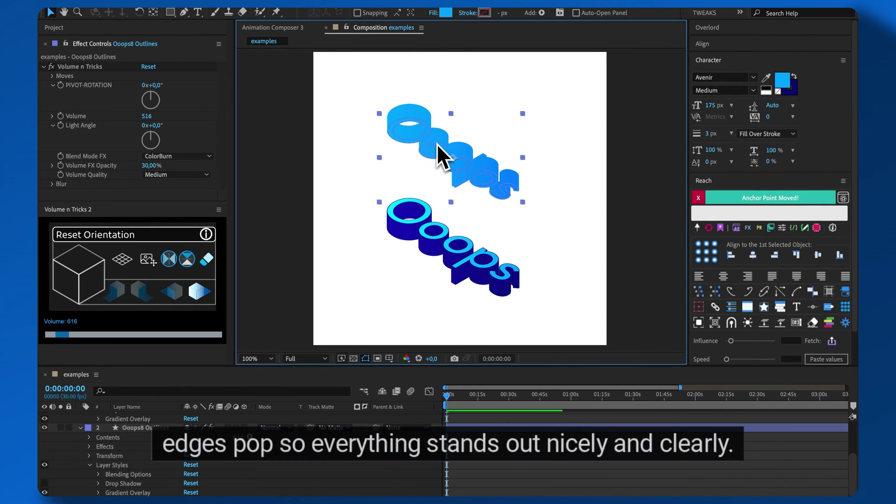
left_click(483, 13)
left_click(379, 352)
left_click(484, 317)
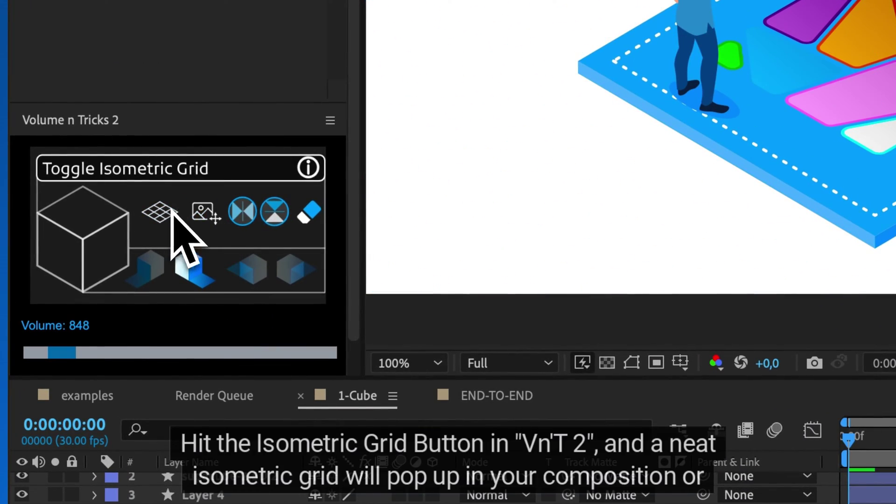
Show the isometric grid over 1-Cube and lower its IsoMap Slider size.
left_click(163, 213)
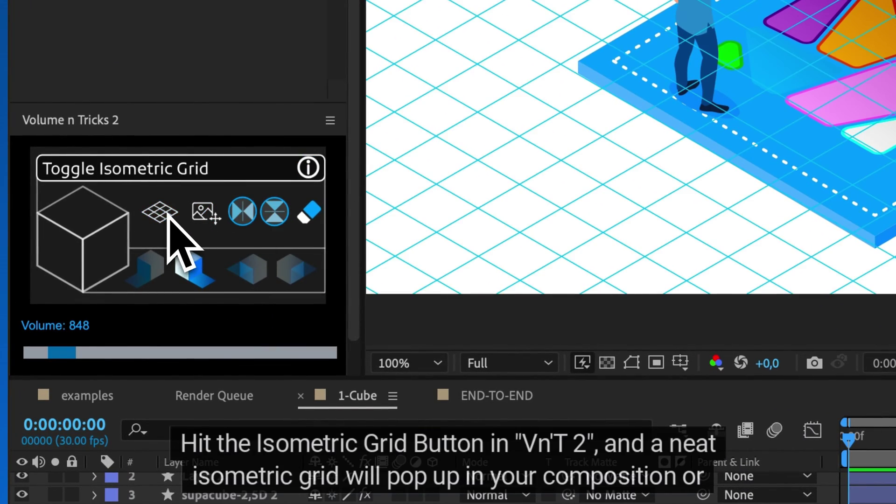
left_click(162, 213)
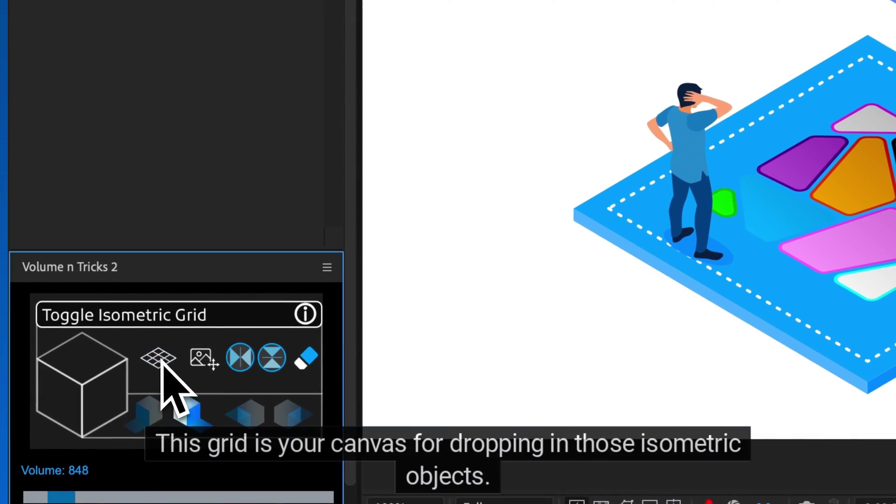
left_click(158, 358)
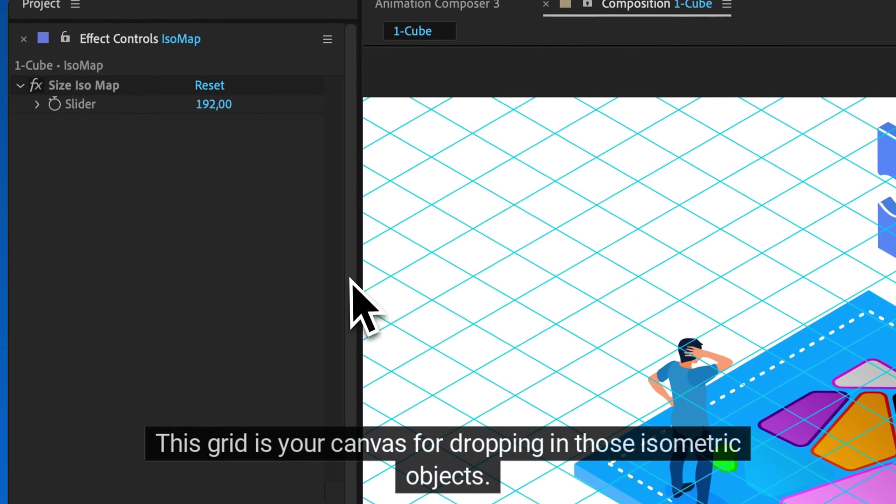
left_click(213, 106)
type("100")
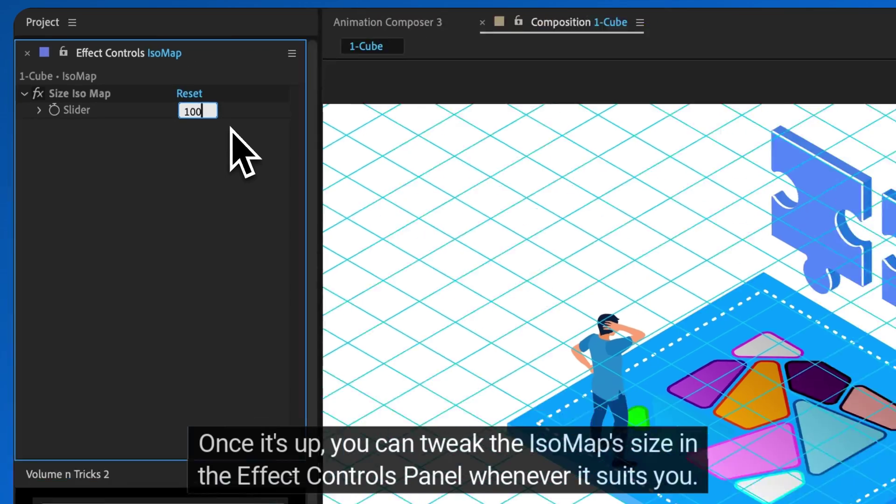
key("Return")
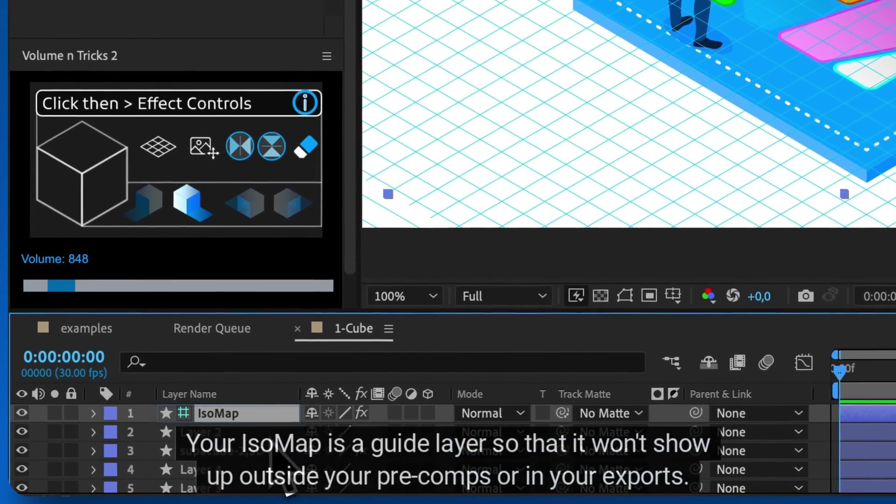
scroll(270, 490, "down", 1)
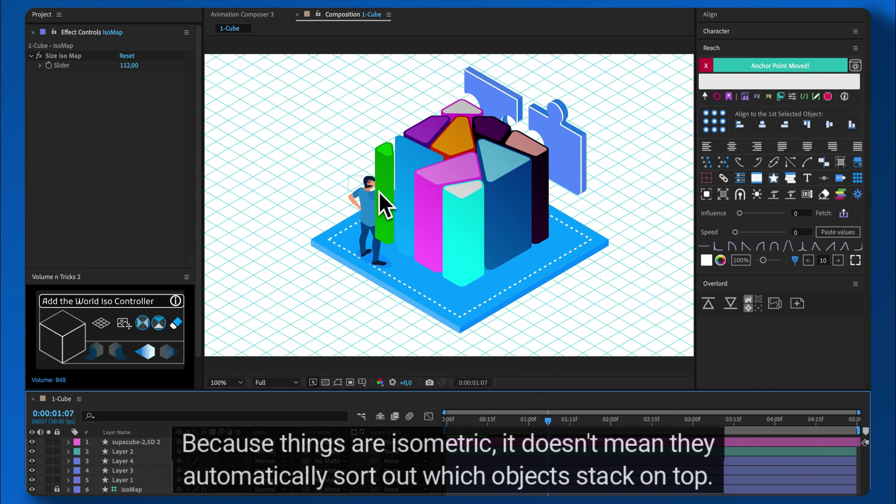
Move Layer 2 above supacube-2,5D 2, then select the platform Layer 1.
left_click_drag(140, 453, 142, 443)
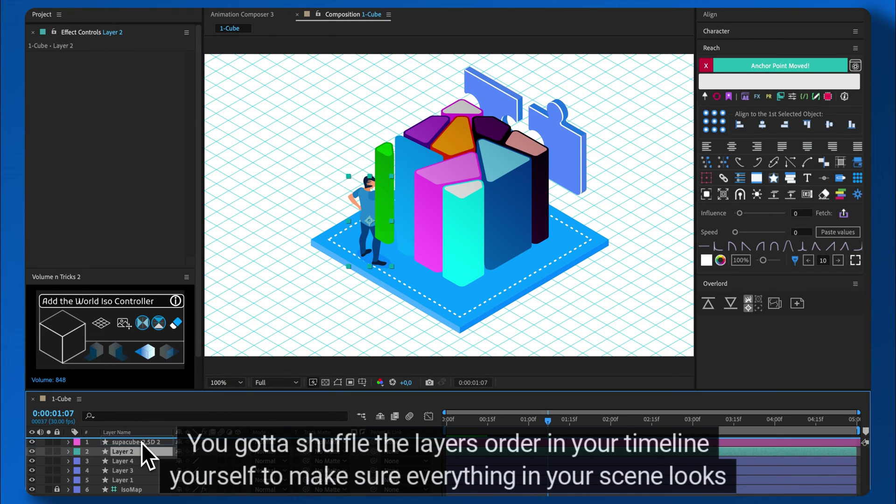
left_click(515, 309)
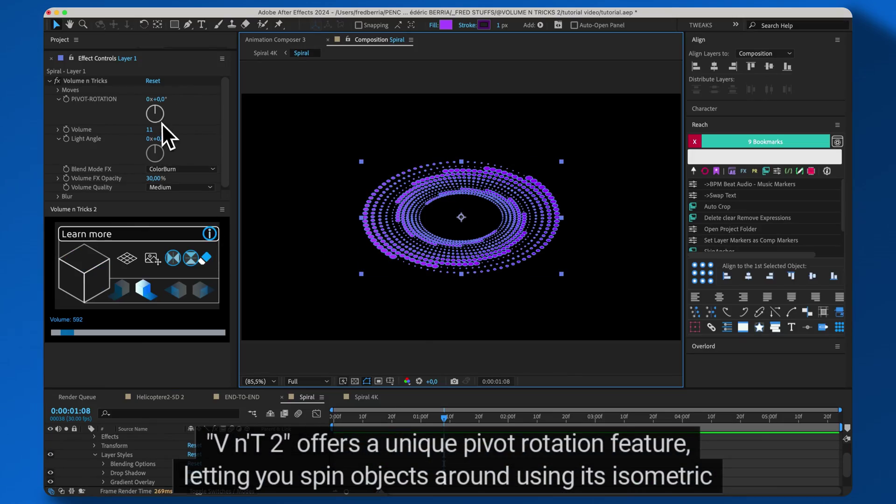
Spin the spiral around its pivot and set its Volume to 1111.
left_click_drag(155, 113, 165, 105)
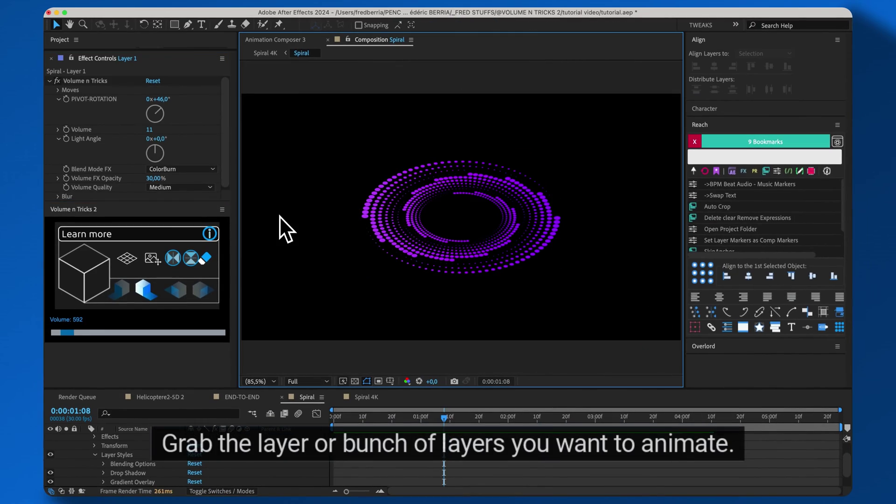
left_click(149, 130)
type("1111")
key("Return")
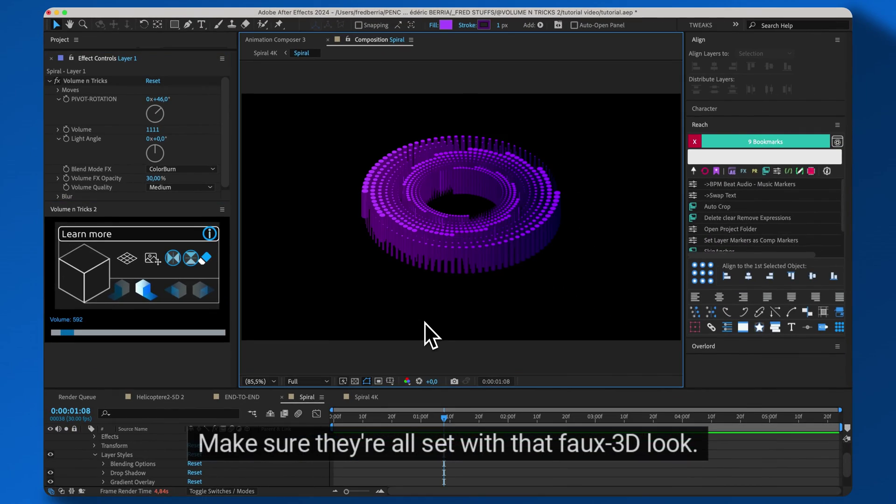
Reset the spiral's PIVOT-ROTATION to 0.
left_click(441, 252)
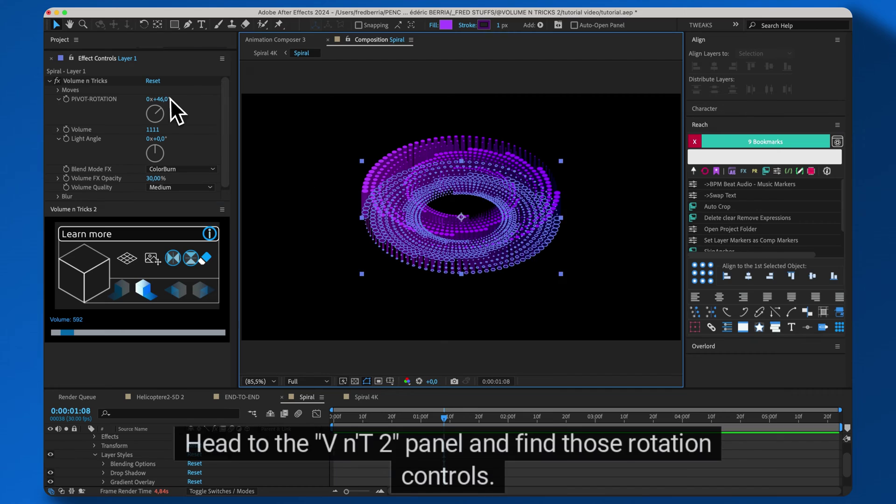
left_click(157, 99)
type("0")
key("Return")
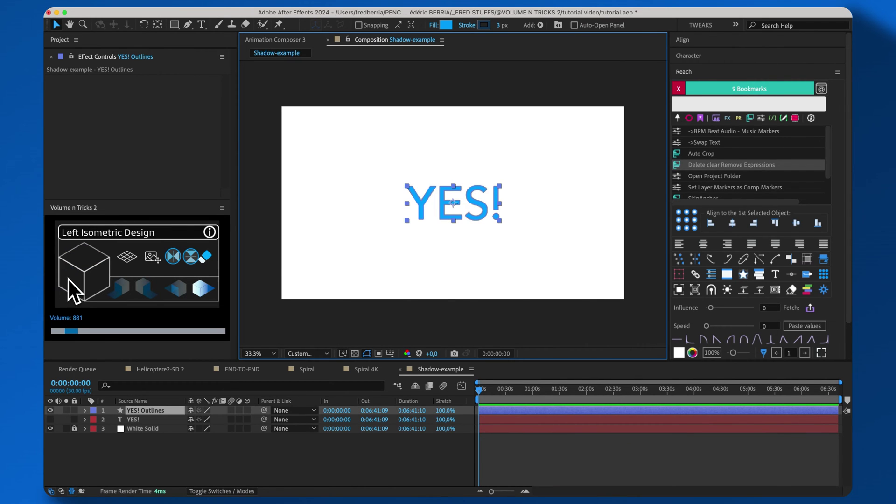
Extrude YES! Outlines with Left Isometric Design and add a left shadow.
left_click(84, 277)
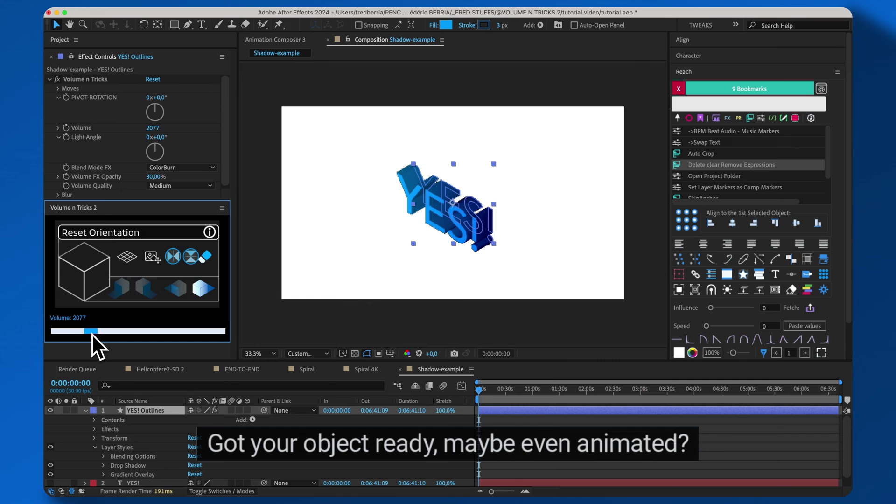
left_click(476, 290)
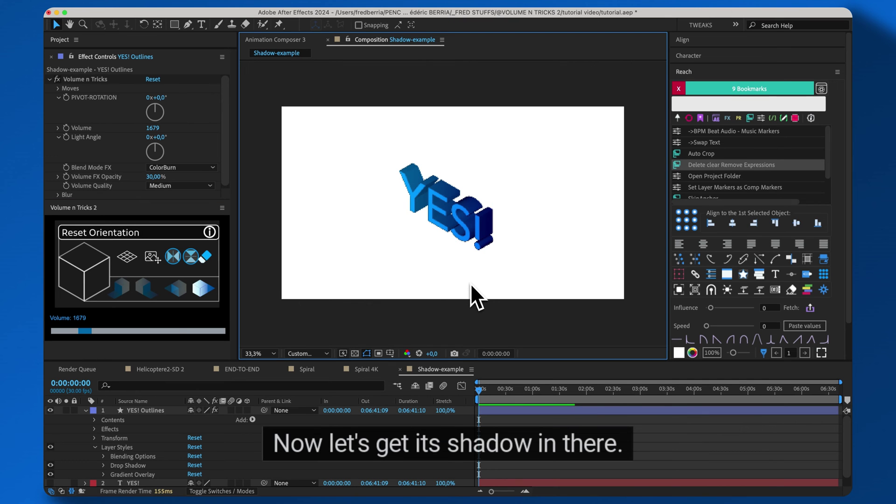
left_click(464, 245)
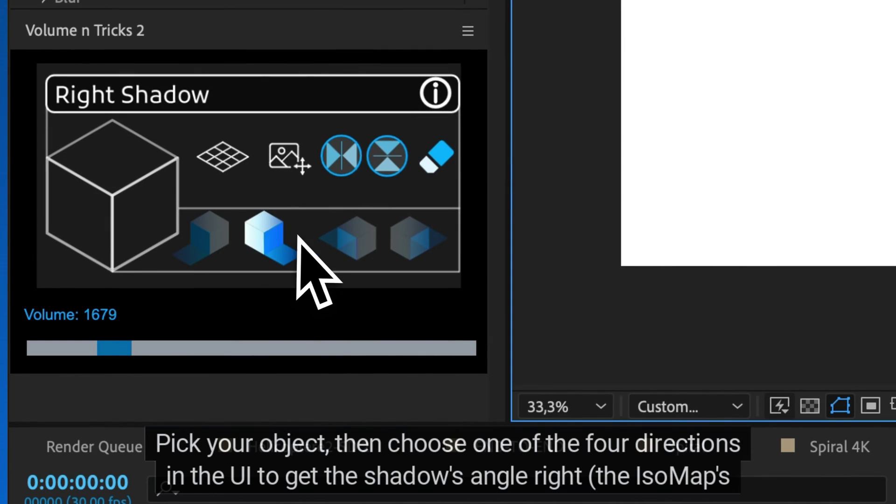
left_click(420, 242)
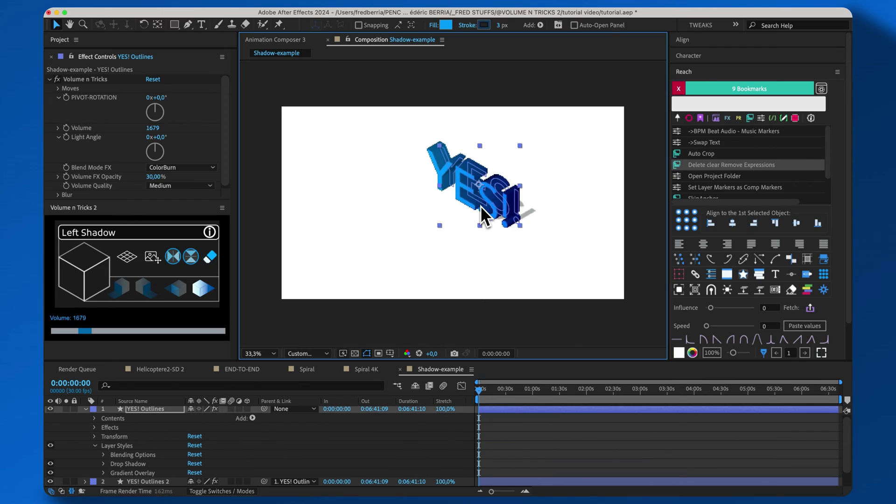
Turn on the iso grid, place the shadow under the text, and rotate it slightly.
left_click(126, 258)
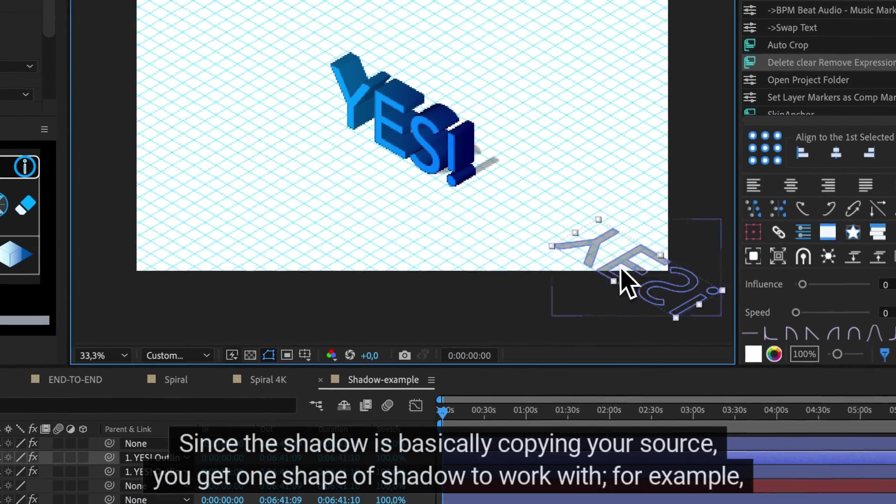
mouse_move(627, 280)
left_mouse_down()
mouse_move(368, 203)
mouse_move(366, 181)
left_mouse_up()
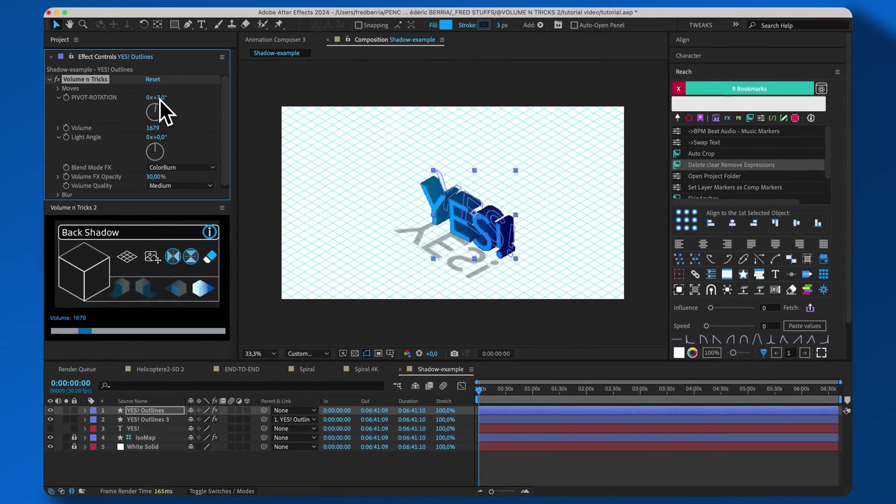
left_click_drag(160, 99, 152, 97)
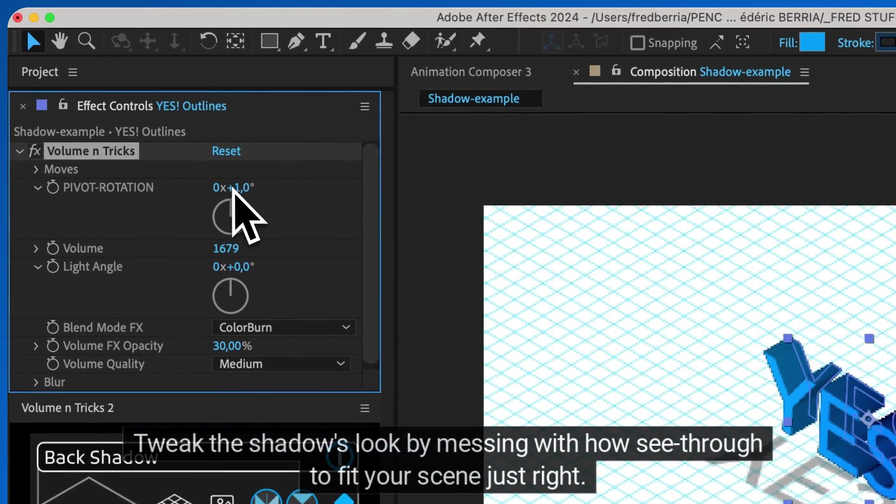
left_click_drag(234, 188, 239, 188)
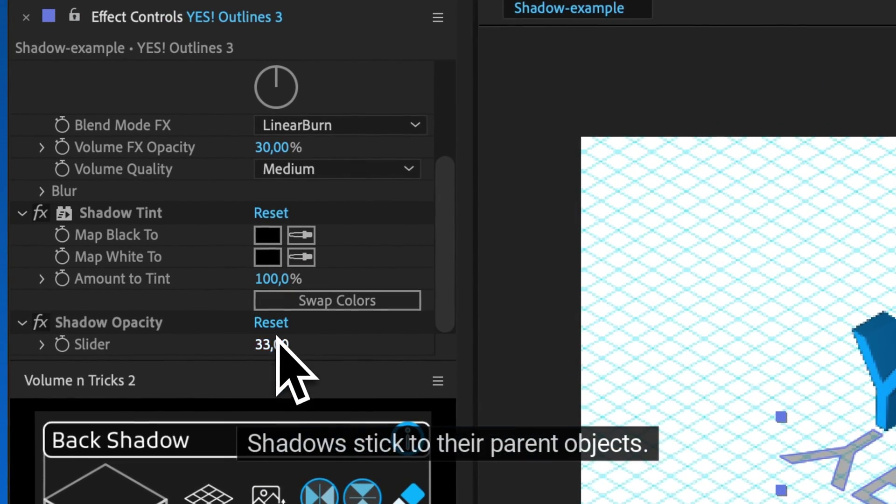
Raise the YES! Outlines 3 Shadow Opacity Slider to 66.
left_click_drag(279, 345, 323, 346)
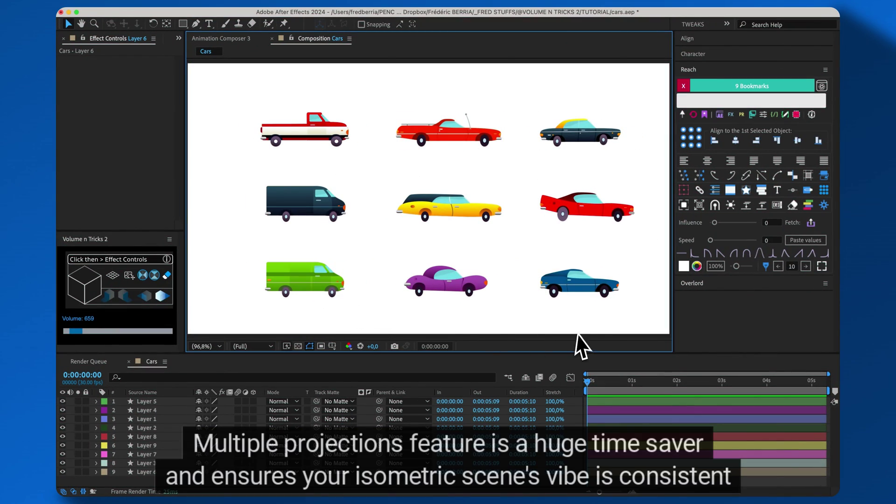
Select all the cars and deepen the stars' extrusion with the Volume slider.
left_click_drag(628, 317, 281, 108)
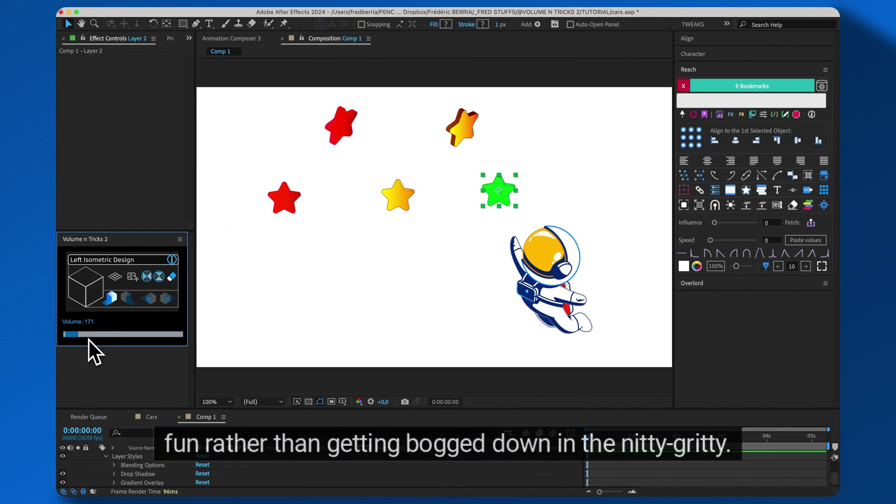
left_click_drag(74, 336, 78, 336)
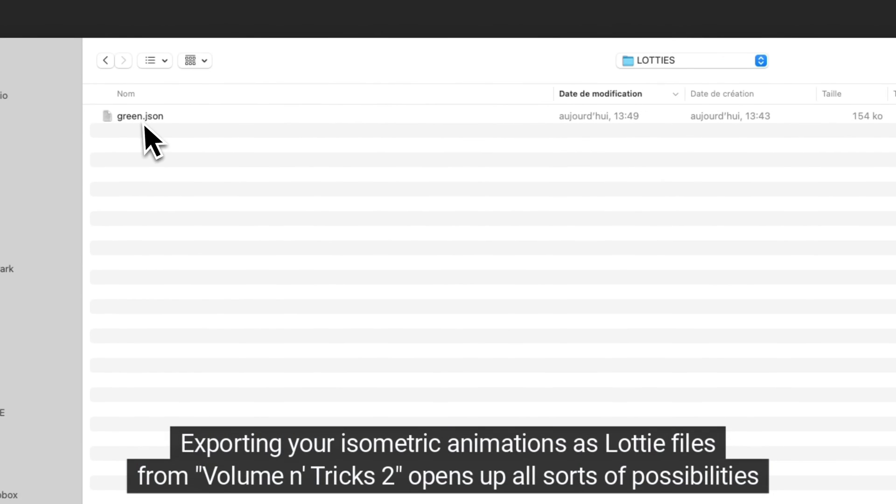
Load green.json from the LOTTIES folder into Bodymovin Preview.
double_click(145, 119)
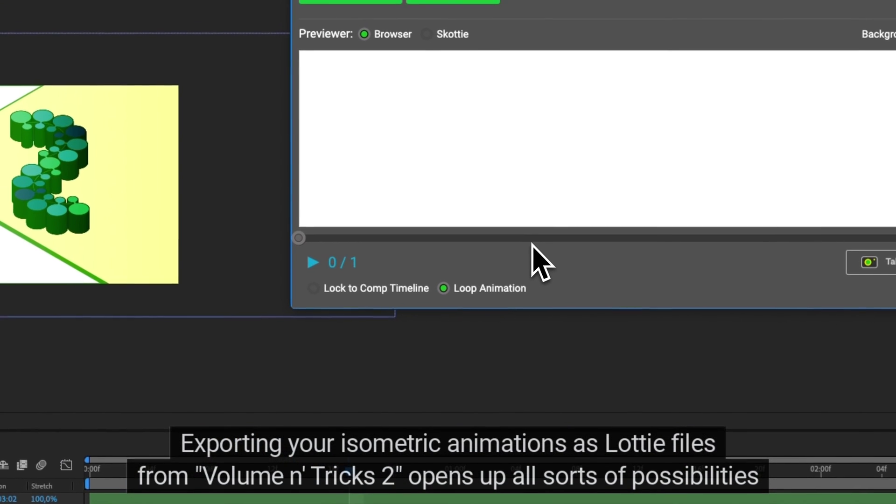